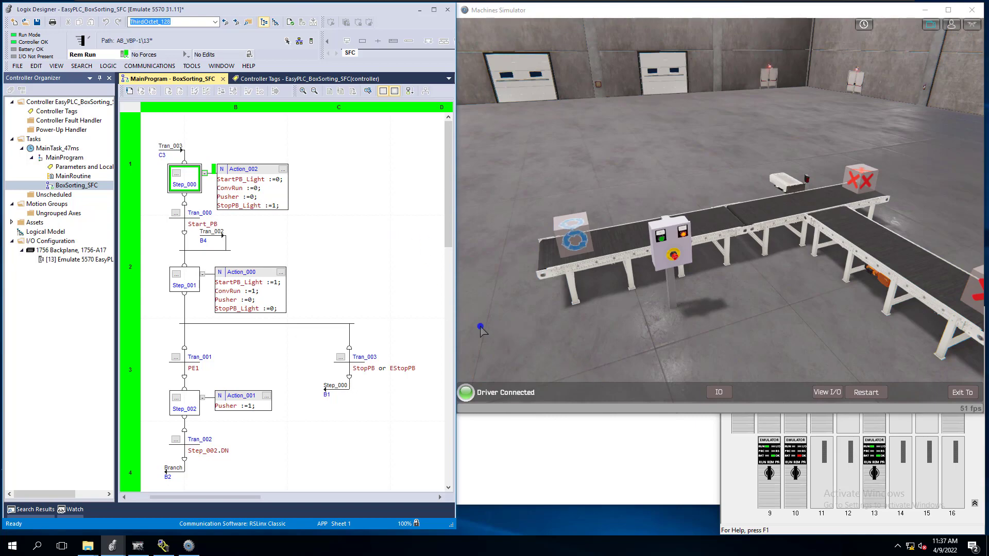
Check the DDE/OPC topic configuration in the communications software, then hide it again.
{"action": "left_click", "coordinate": [163, 546]}
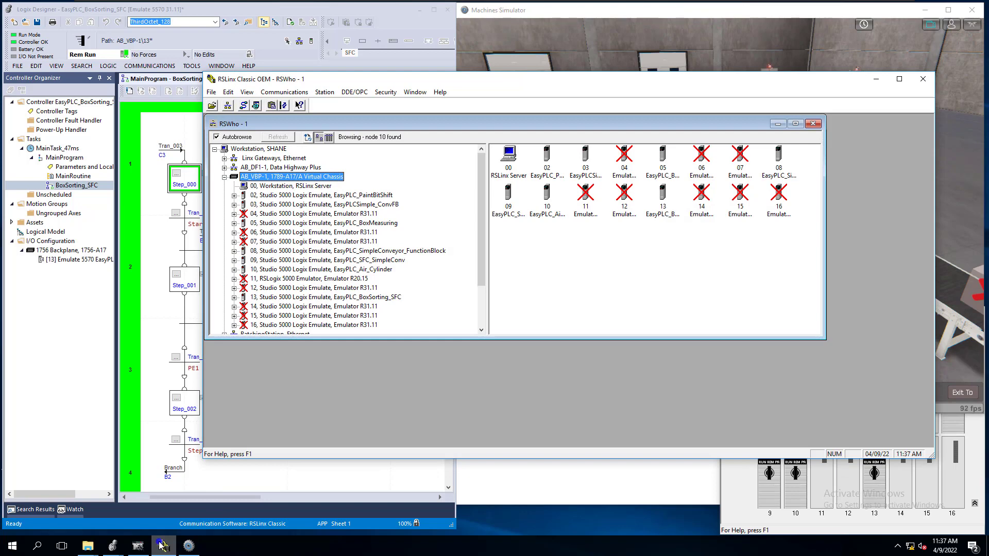
{"action": "left_click", "coordinate": [353, 92]}
{"action": "left_click", "coordinate": [379, 101]}
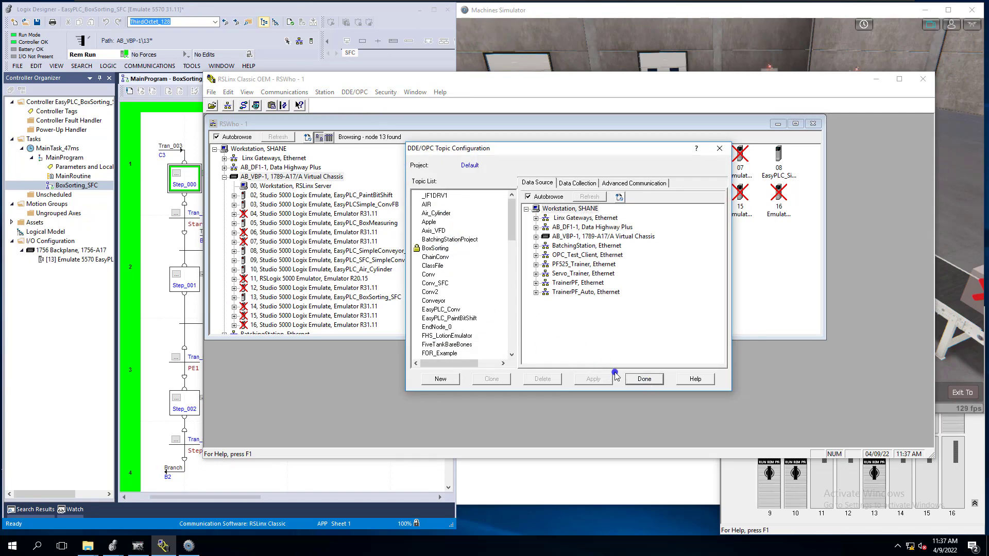
{"action": "left_click", "coordinate": [659, 378]}
{"action": "left_click", "coordinate": [876, 79]}
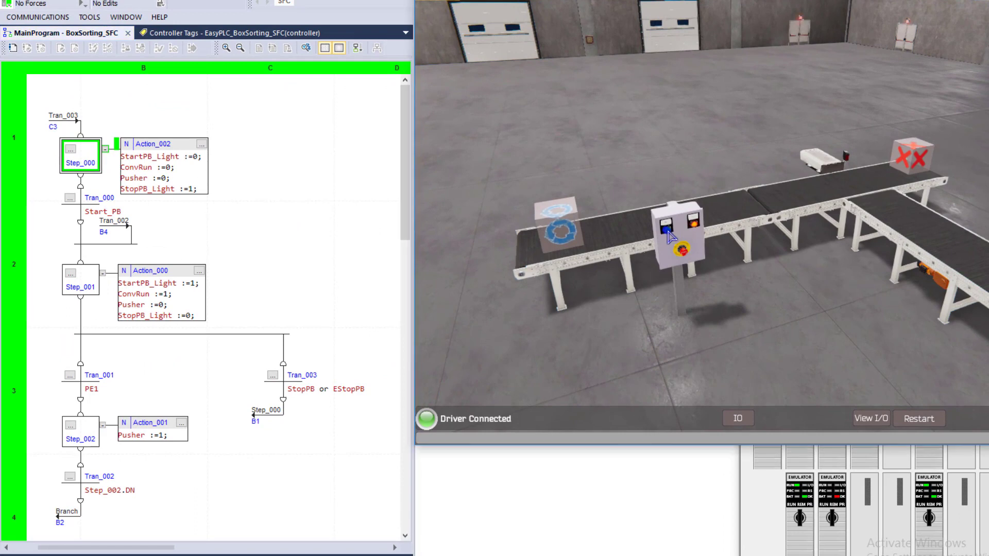
Start and stop the conveyor once, then review the Start_PB transition and the first step's Action_002.
{"action": "left_click", "coordinate": [679, 239]}
{"action": "left_click", "coordinate": [694, 227]}
{"action": "left_click_drag", "start_coordinate": [294, 248], "coordinate": [86, 142]}
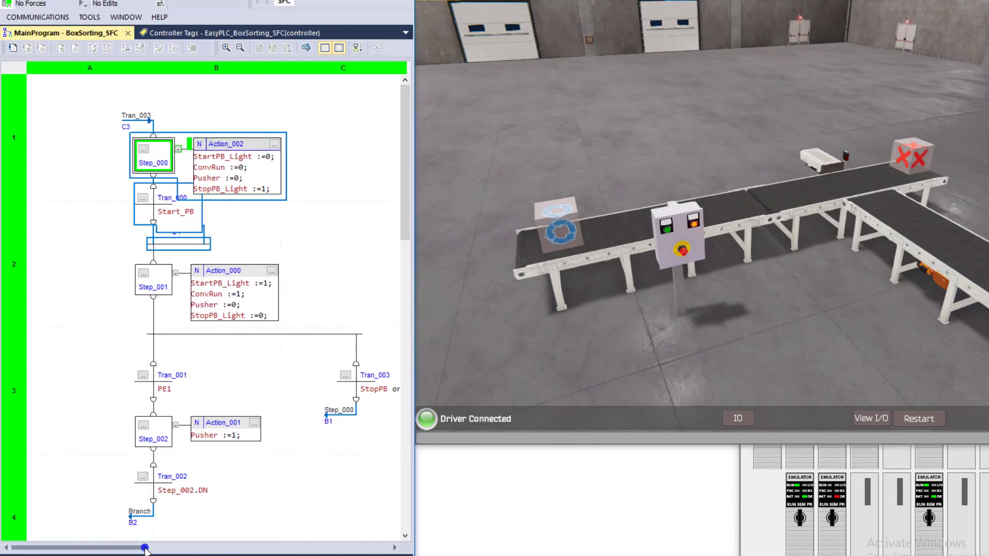
{"action": "left_click_drag", "start_coordinate": [155, 552], "coordinate": [170, 548]}
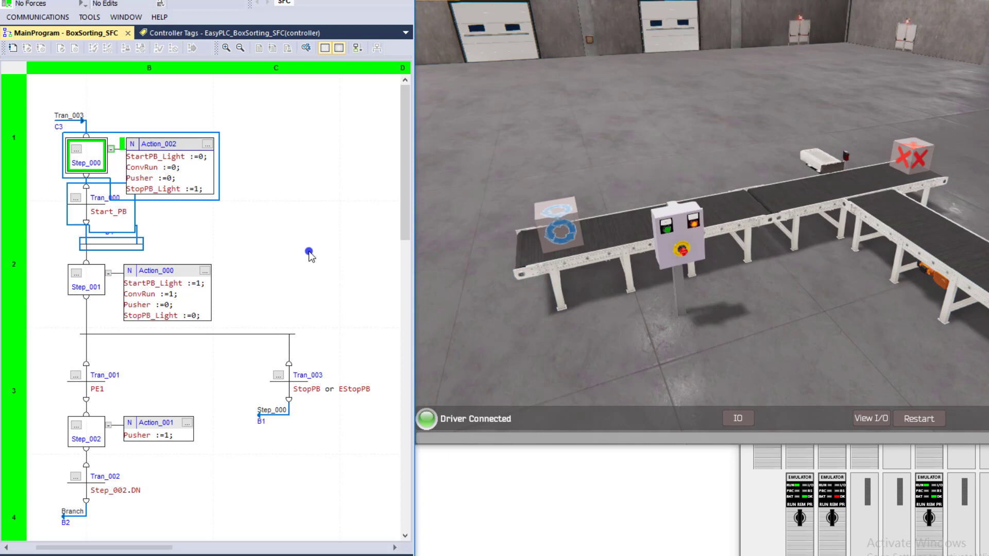
{"action": "left_click", "coordinate": [184, 194]}
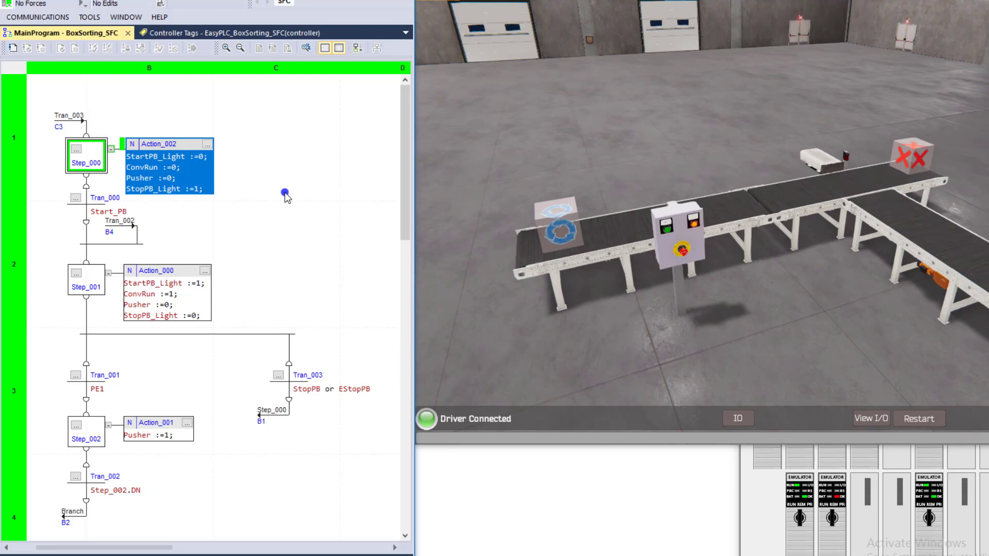
{"action": "left_click", "coordinate": [163, 220]}
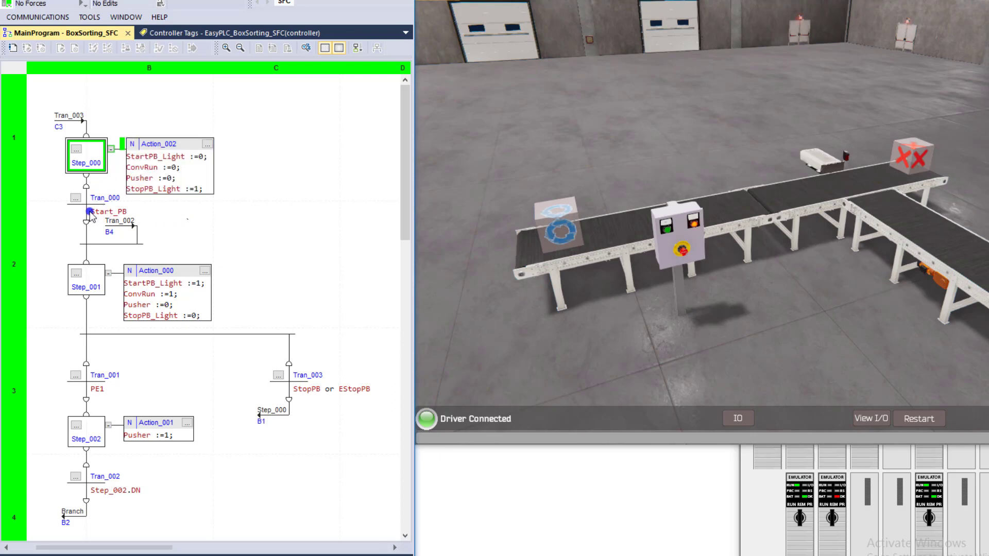
{"action": "left_click_drag", "start_coordinate": [43, 195], "coordinate": [132, 225]}
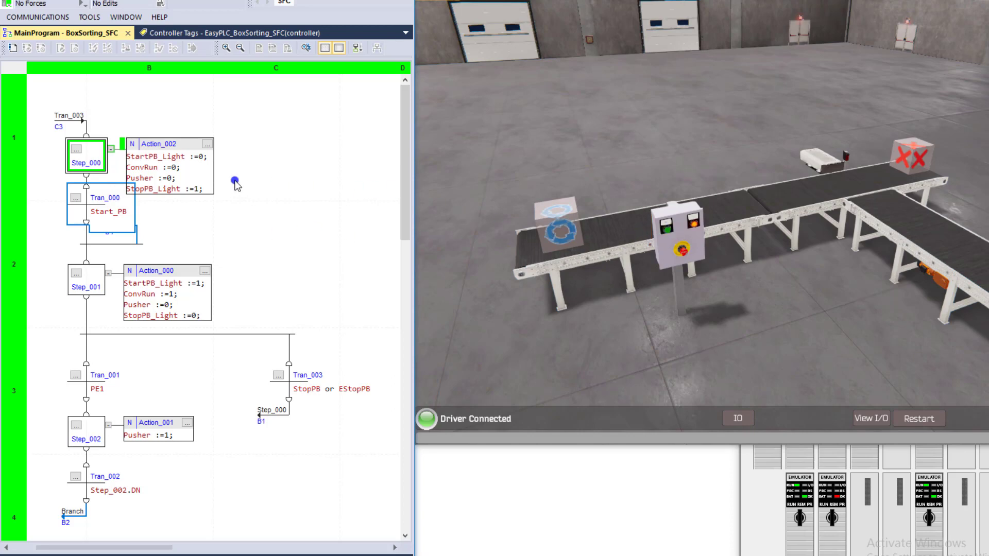
{"action": "left_click", "coordinate": [205, 178]}
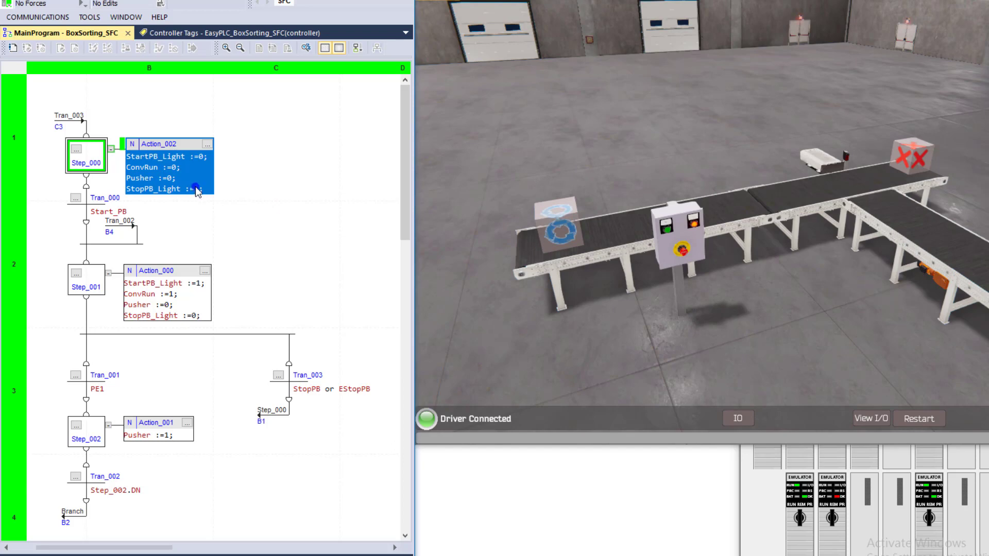
Run the sequence again, stop it at Step_000, and highlight the Tran_001/Tran_003 divergence and the PE1 branch.
{"action": "mouse_move", "coordinate": [197, 189]}
{"action": "left_click", "coordinate": [666, 228]}
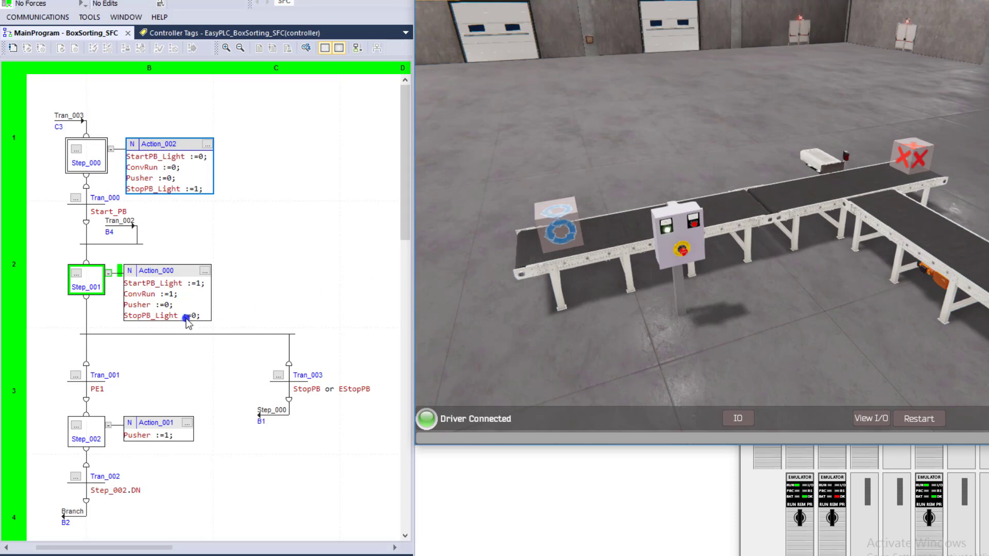
{"action": "left_click", "coordinate": [683, 252]}
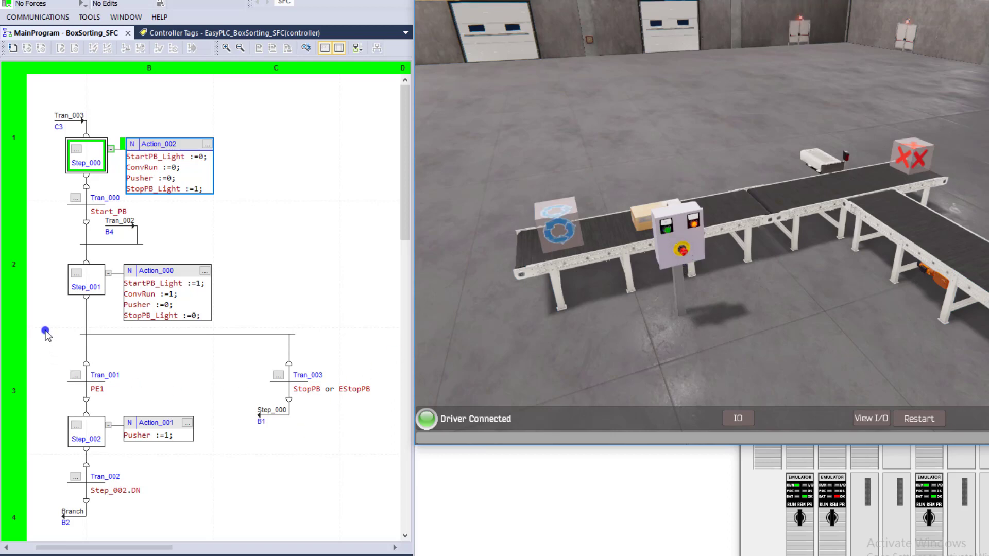
{"action": "left_click_drag", "start_coordinate": [46, 332], "coordinate": [389, 407]}
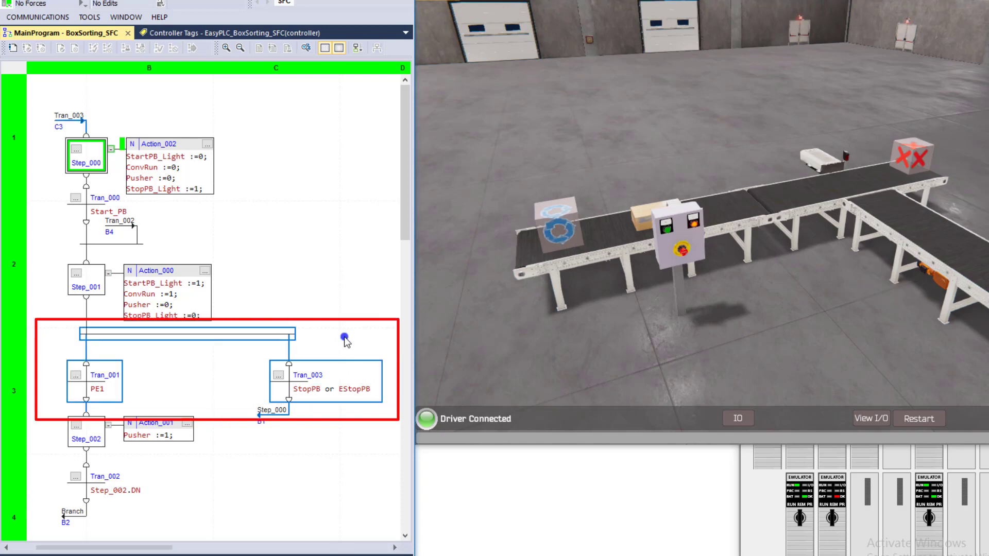
{"action": "left_click", "coordinate": [101, 394]}
{"action": "left_click", "coordinate": [155, 390]}
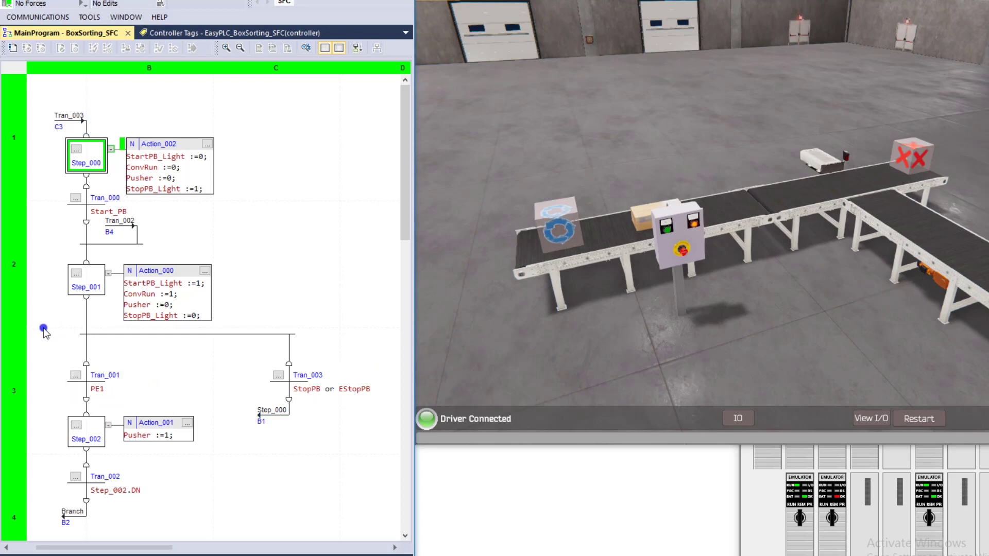
{"action": "mouse_move", "coordinate": [44, 328]}
{"action": "left_mouse_down"}
{"action": "mouse_move", "coordinate": [122, 447]}
{"action": "mouse_move", "coordinate": [205, 534]}
{"action": "left_mouse_up"}
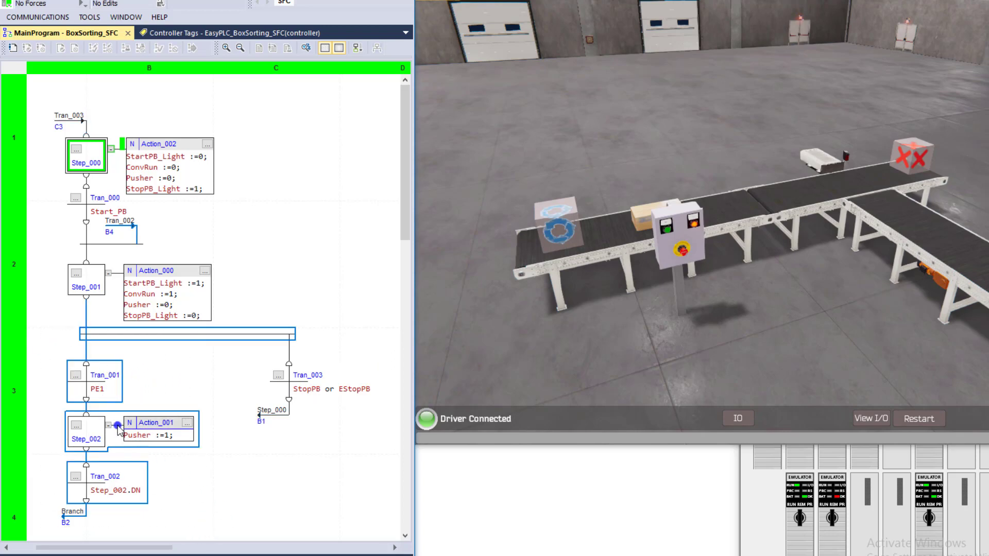
Highlight the stop branch with Tran_003 and select Step_000 with its actions.
{"action": "left_click", "coordinate": [178, 452]}
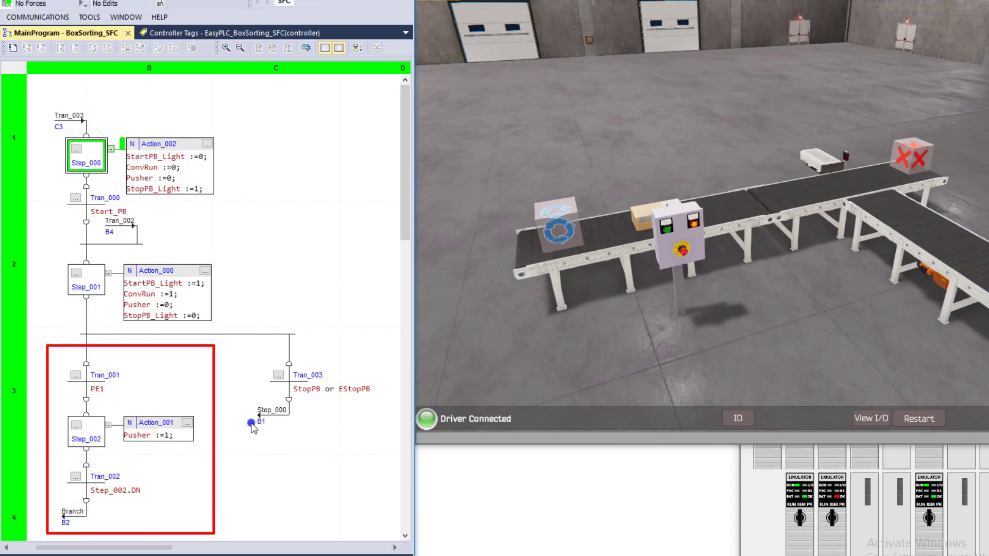
{"action": "left_click_drag", "start_coordinate": [272, 346], "coordinate": [382, 436]}
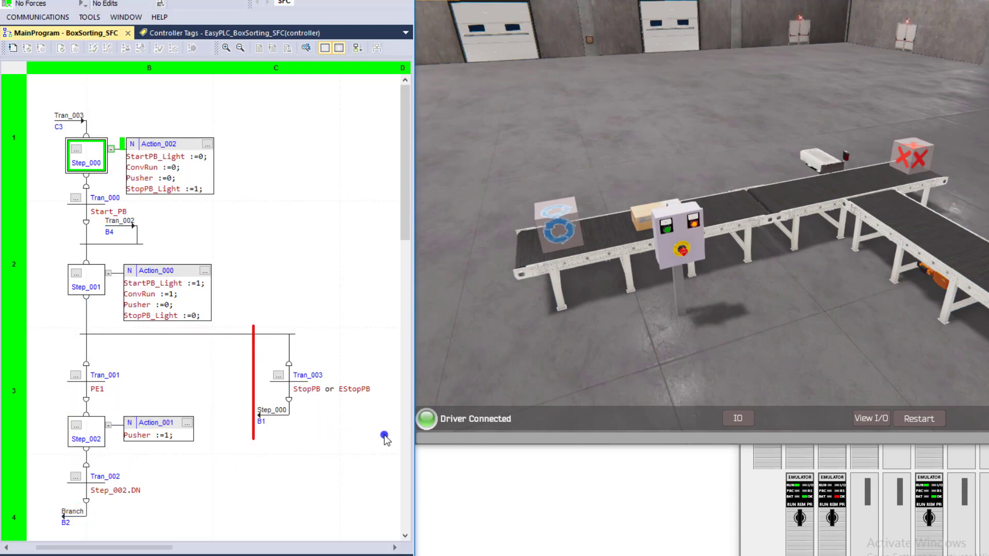
{"action": "left_click_drag", "start_coordinate": [263, 344], "coordinate": [249, 341]}
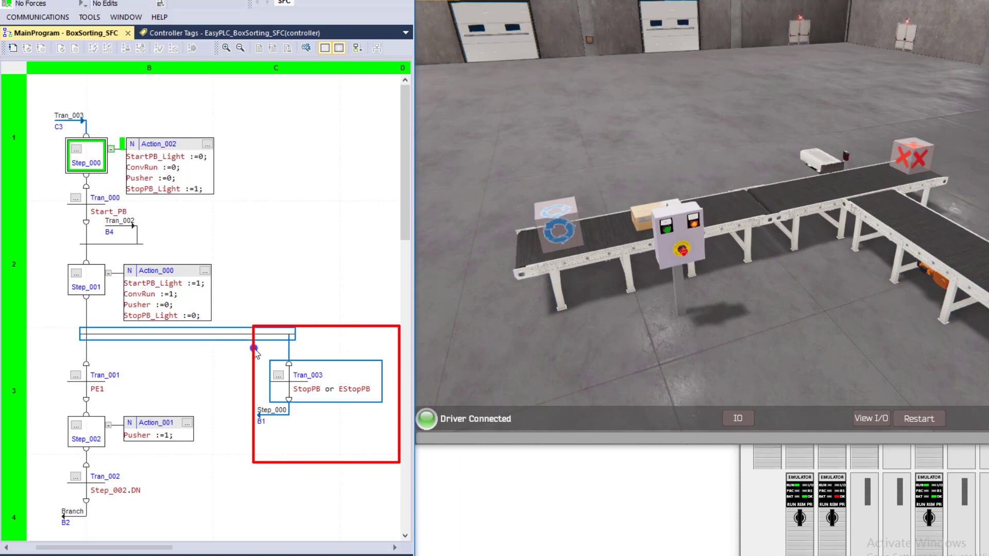
{"action": "left_click", "coordinate": [262, 421]}
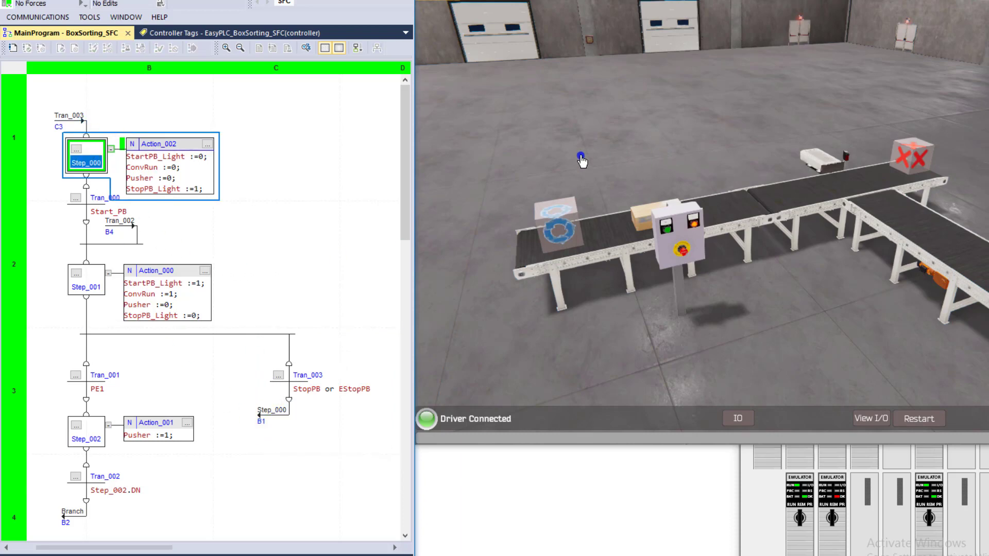
Start, stop and restart the conveyor so Step_001 runs, then highlight the PE1 transition Tran_001.
{"action": "left_click", "coordinate": [666, 233]}
{"action": "left_click", "coordinate": [692, 226]}
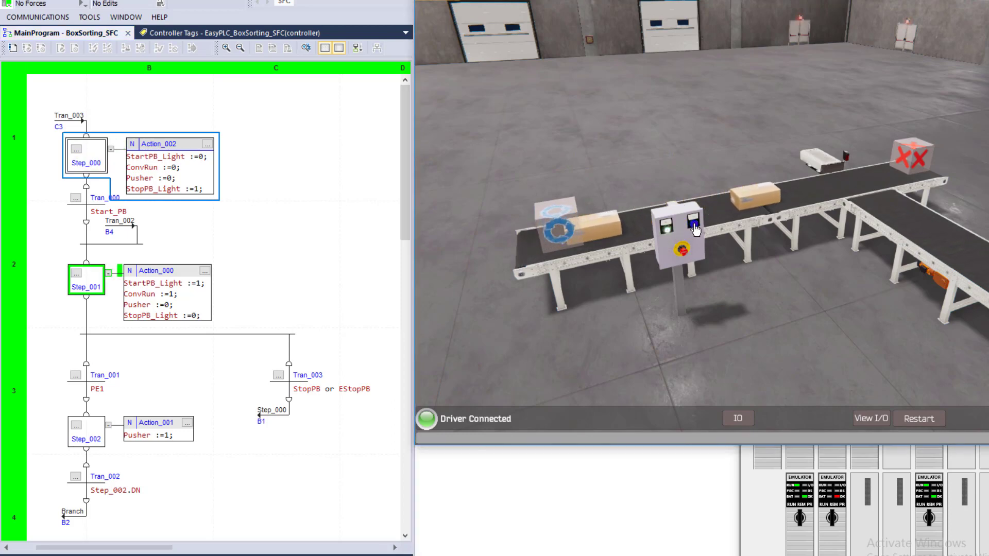
{"action": "left_click", "coordinate": [669, 233]}
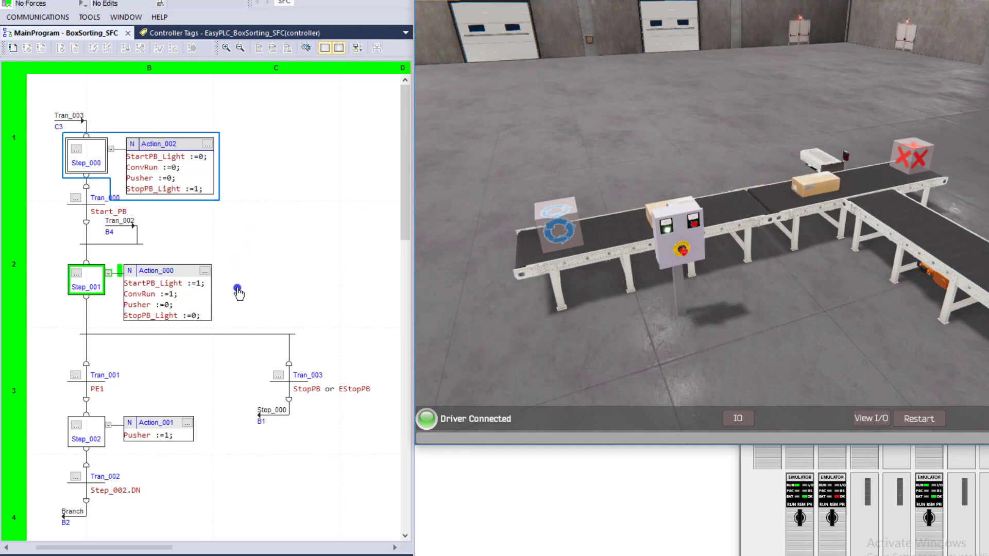
{"action": "left_click", "coordinate": [224, 266]}
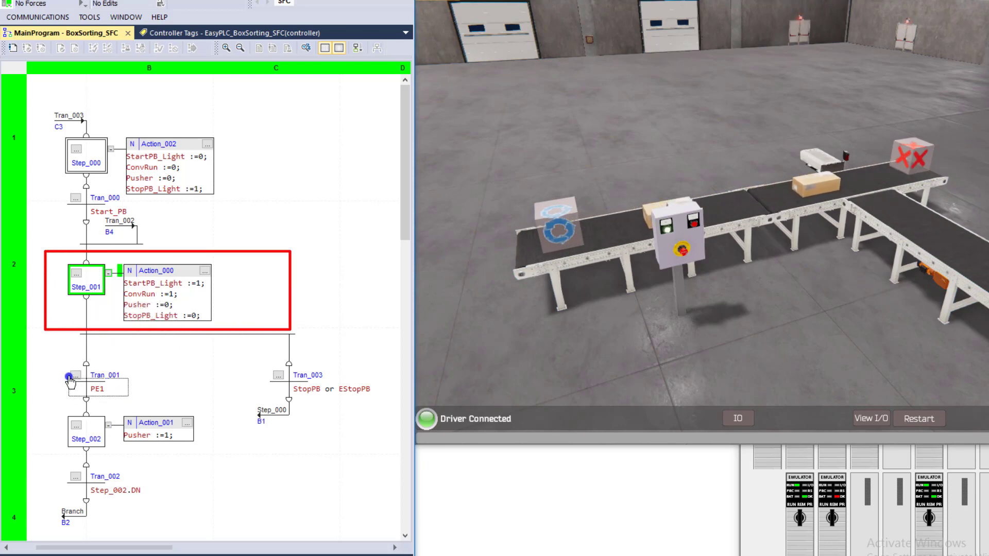
{"action": "left_click_drag", "start_coordinate": [68, 376], "coordinate": [54, 355]}
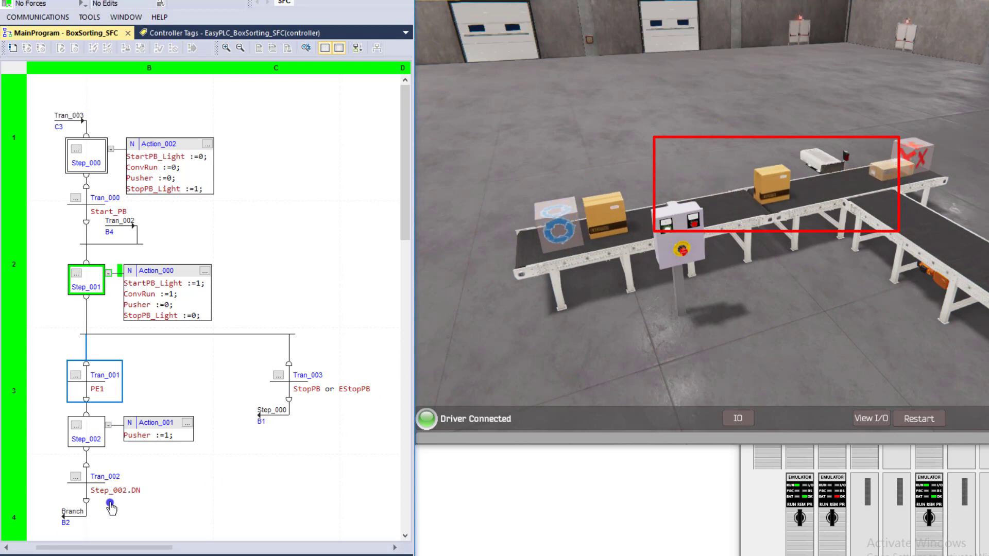
{"action": "left_click", "coordinate": [196, 474]}
{"action": "left_click", "coordinate": [162, 442]}
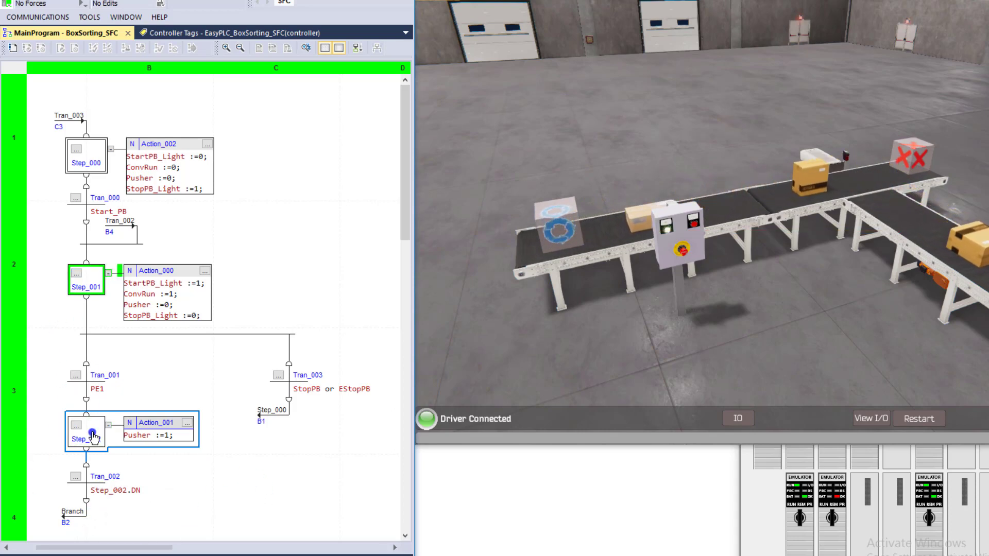
{"action": "left_click", "coordinate": [111, 245]}
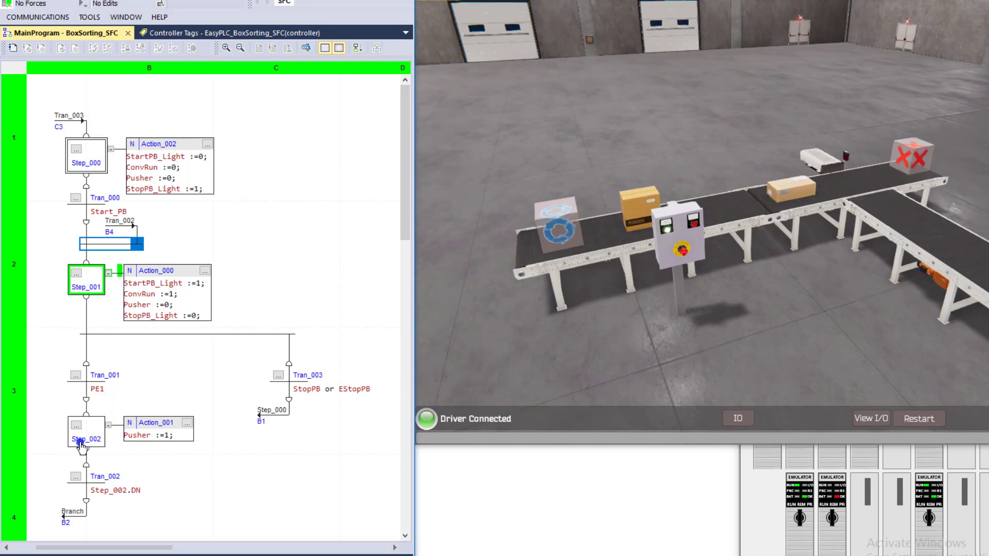
{"action": "left_click_drag", "start_coordinate": [42, 408], "coordinate": [179, 457]}
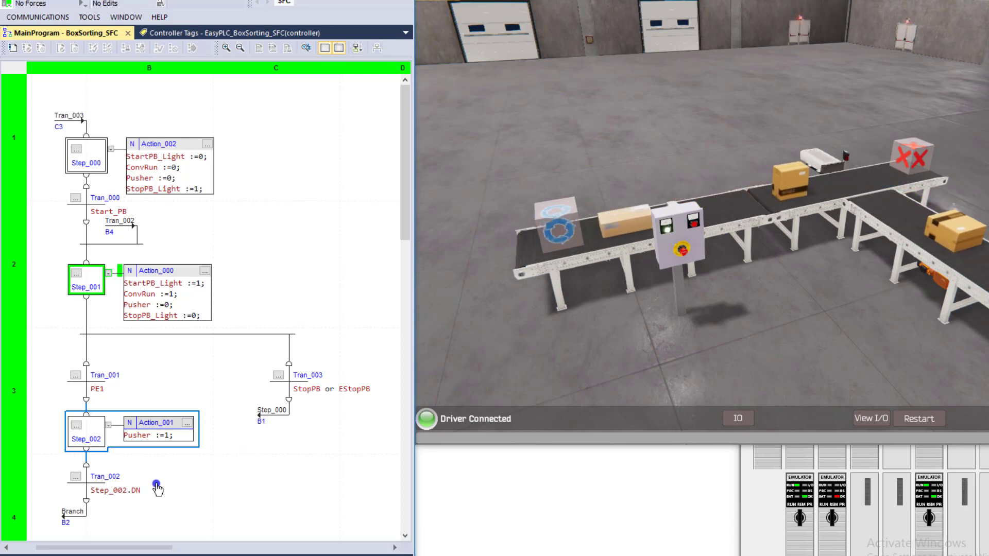
{"action": "left_click", "coordinate": [75, 430]}
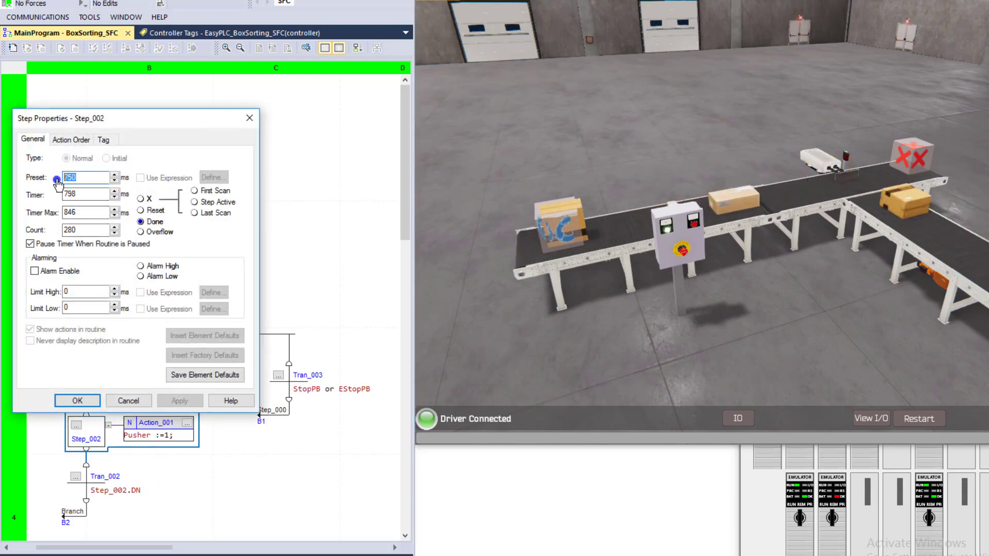
{"action": "left_click", "coordinate": [129, 401]}
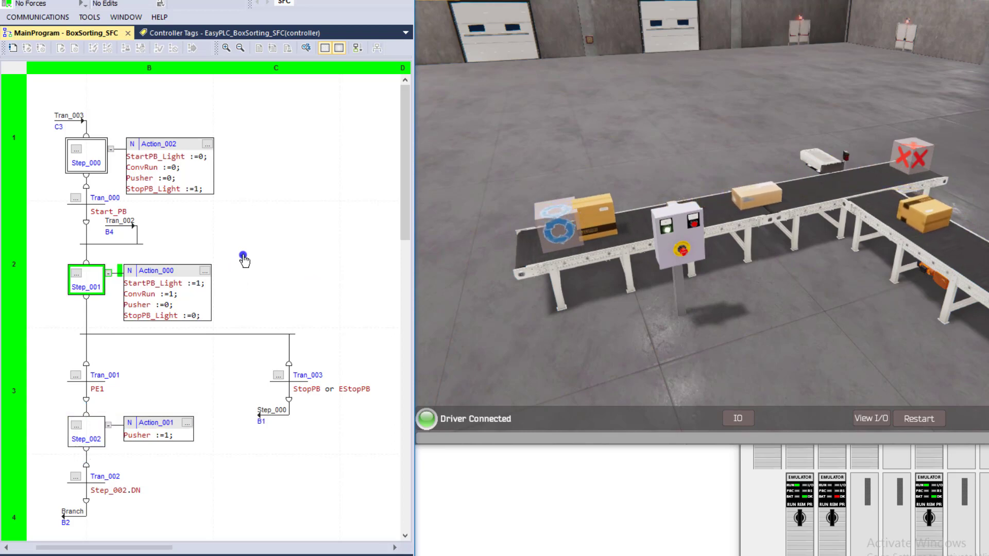
{"action": "left_click_drag", "start_coordinate": [36, 136], "coordinate": [261, 258]}
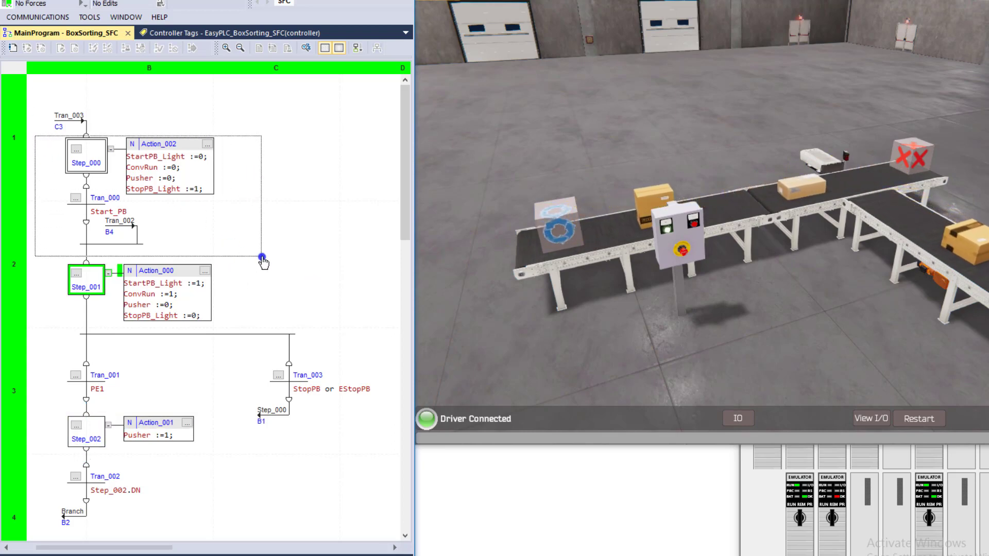
{"action": "left_click", "coordinate": [225, 260]}
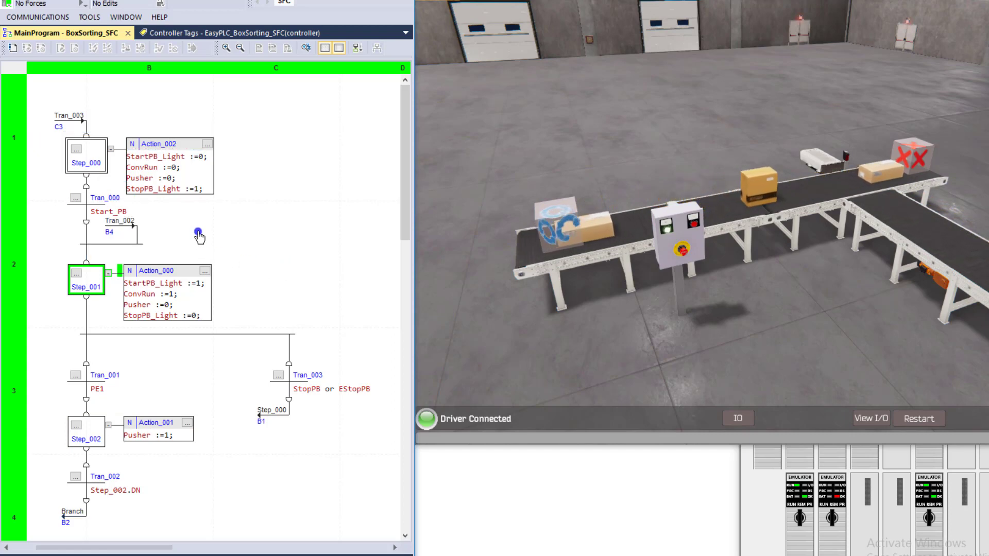
{"action": "left_click_drag", "start_coordinate": [141, 398], "coordinate": [54, 363]}
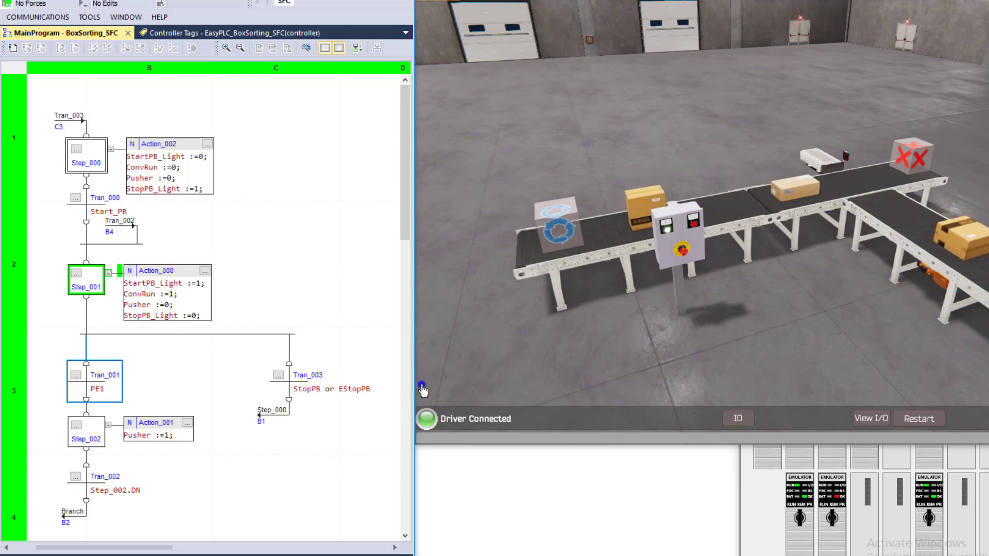
Stop the conveyor, select the stop transition Tran_003 and follow the B1 reference back to Step_000.
{"action": "left_click", "coordinate": [694, 228]}
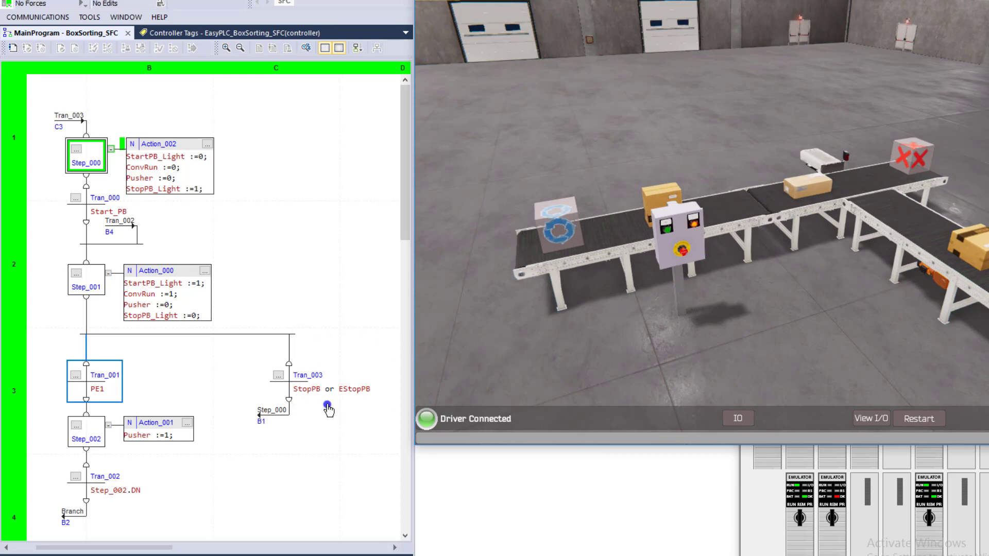
{"action": "left_click_drag", "start_coordinate": [236, 347], "coordinate": [284, 382]}
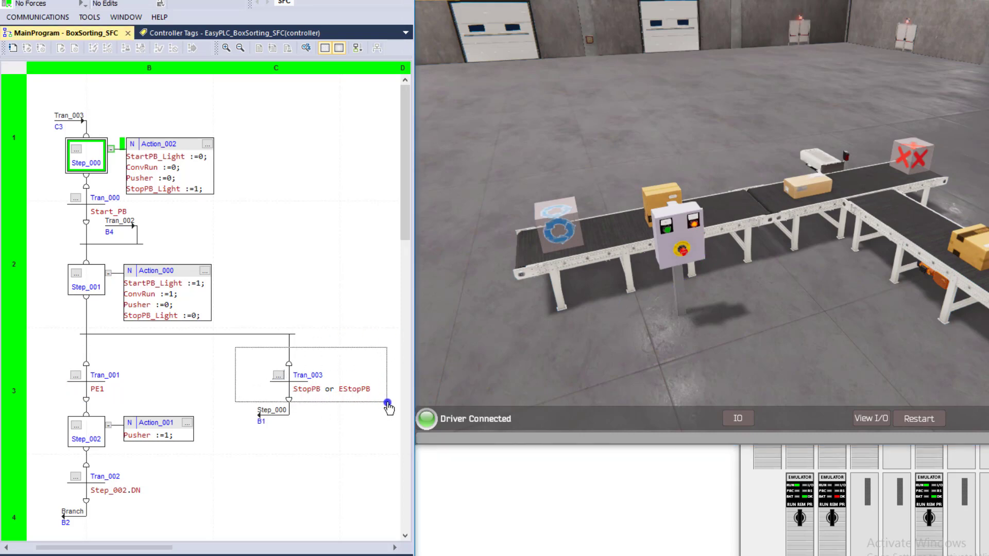
{"action": "left_click_drag", "start_coordinate": [389, 405], "coordinate": [388, 405]}
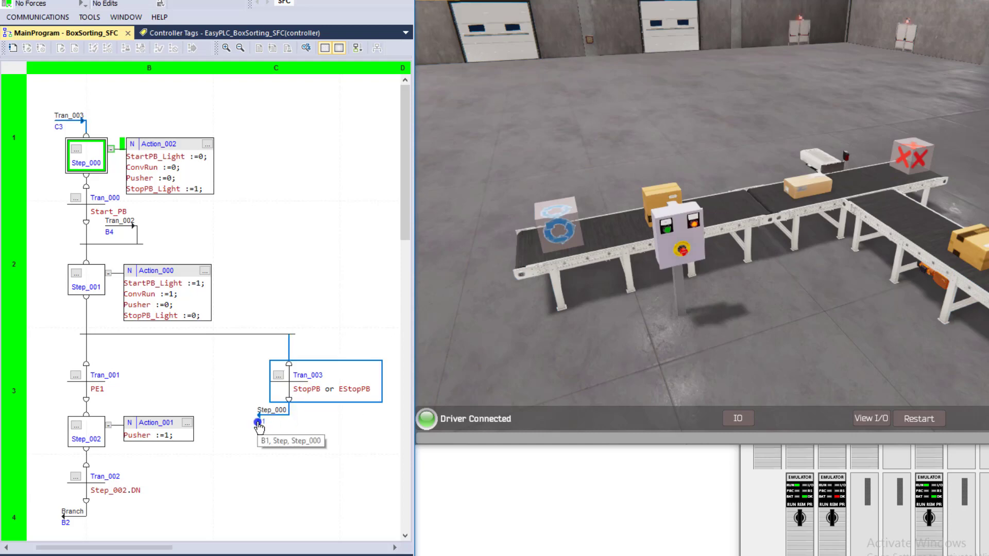
{"action": "left_click", "coordinate": [261, 424]}
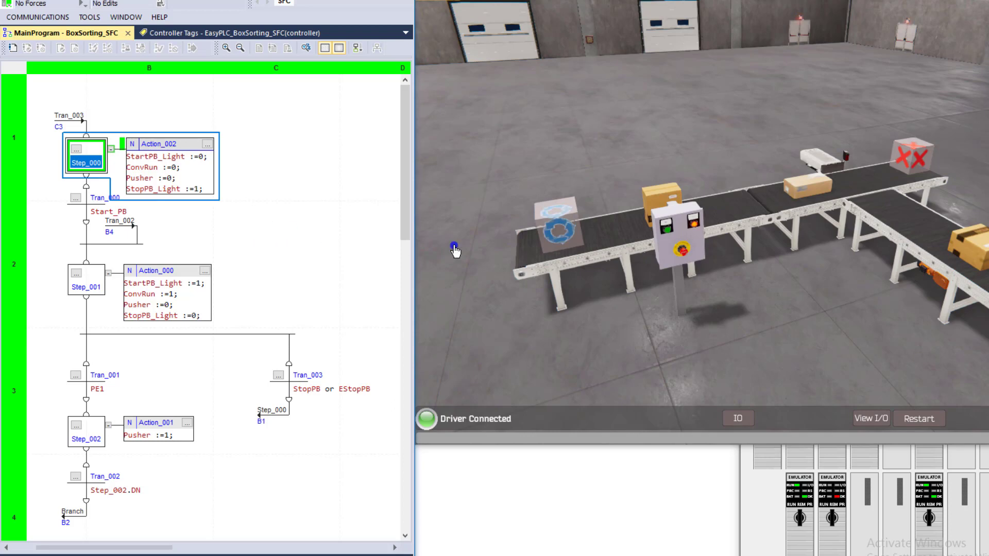
Start the conveyor, highlight both branch transitions while it runs, then stop it back at Step_000.
{"action": "left_click", "coordinate": [666, 232]}
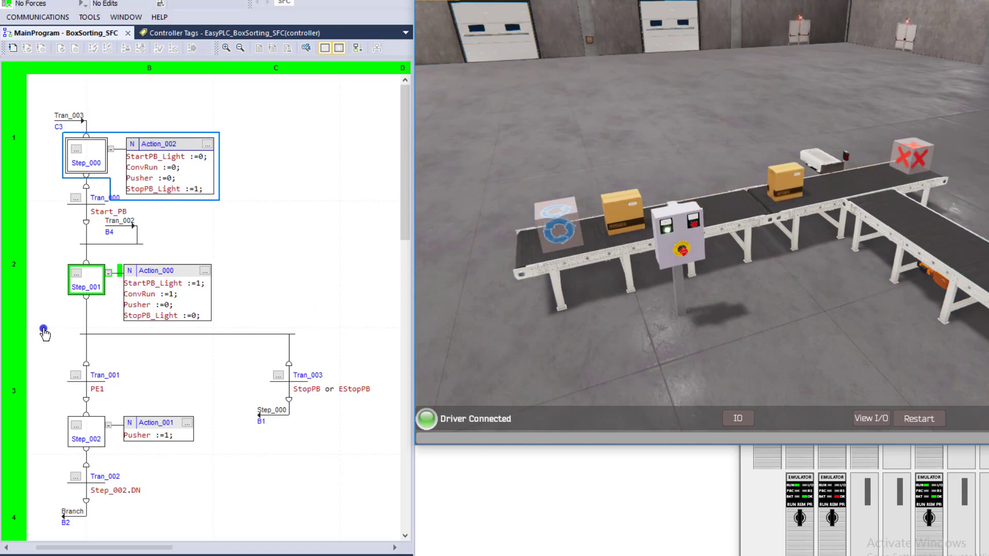
{"action": "left_click", "coordinate": [86, 375]}
{"action": "left_click_drag", "start_coordinate": [86, 378], "coordinate": [387, 405]}
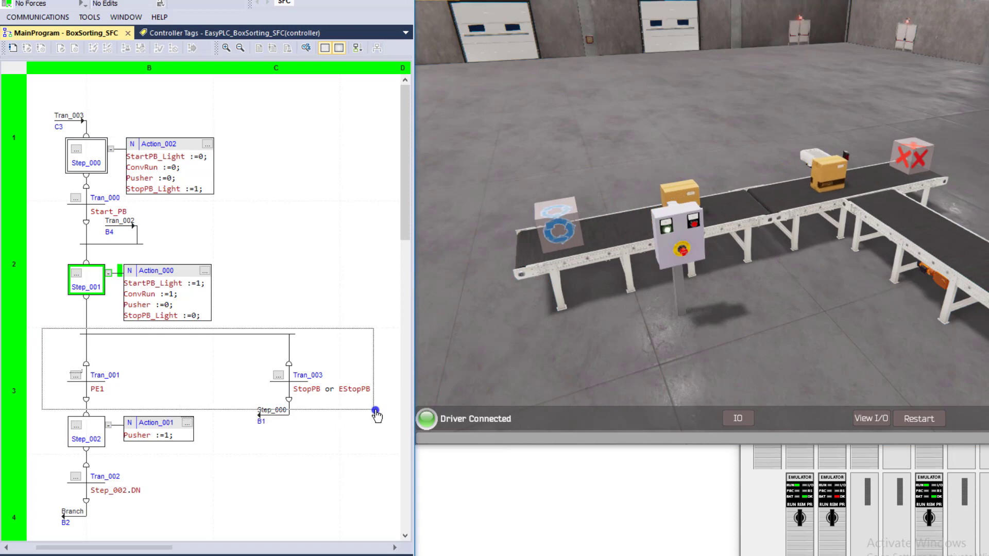
{"action": "left_click", "coordinate": [348, 280]}
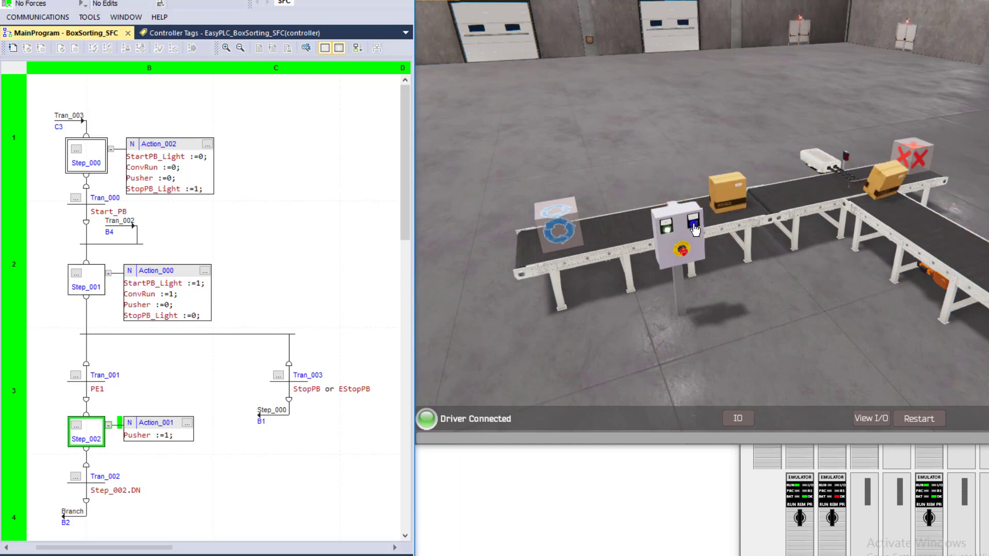
{"action": "left_click", "coordinate": [695, 228]}
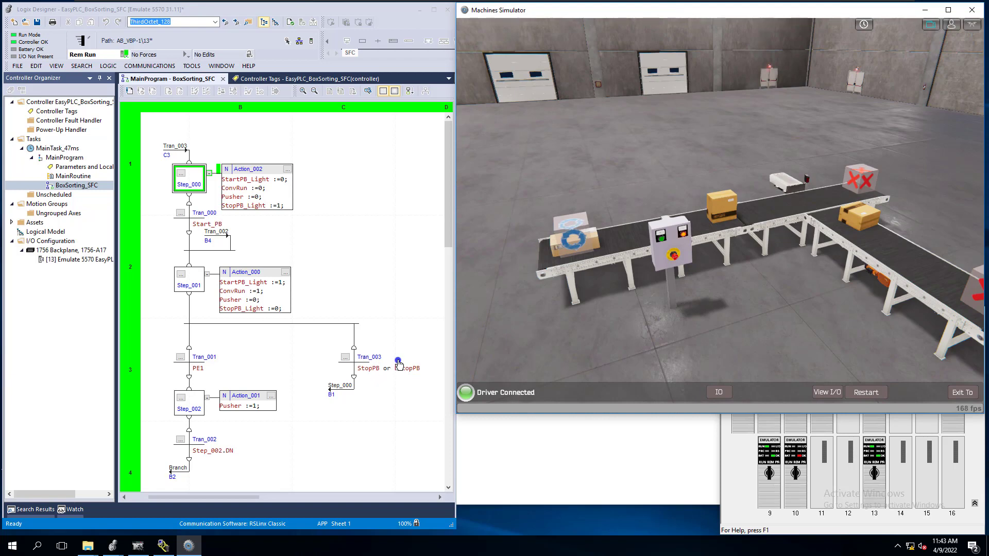
Review the whole chart and Step_000 with its action and Tran_000, leaving nothing selected.
{"action": "left_click", "coordinate": [347, 278]}
{"action": "left_click_drag", "start_coordinate": [221, 176], "coordinate": [433, 486]}
{"action": "left_click", "coordinate": [367, 280]}
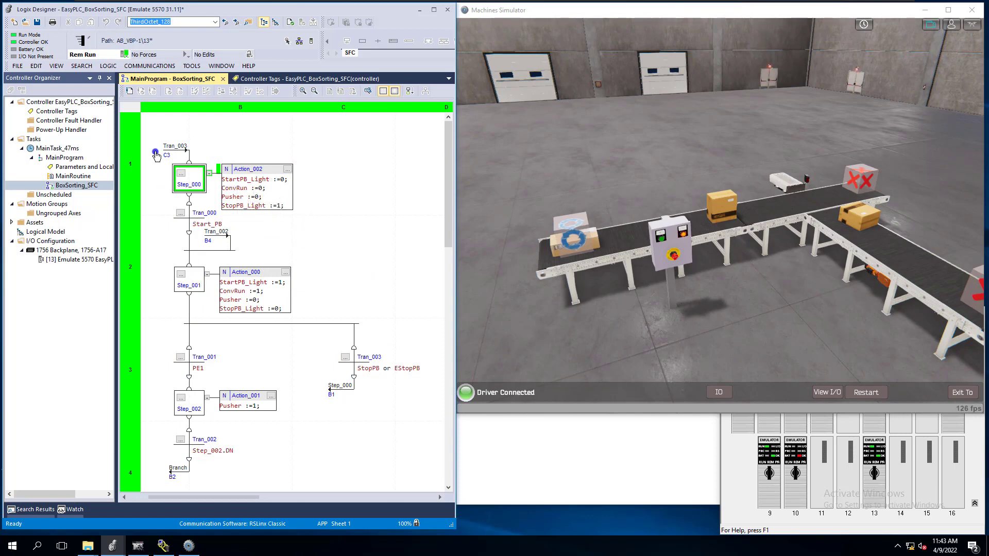
{"action": "left_click_drag", "start_coordinate": [324, 216], "coordinate": [325, 218]}
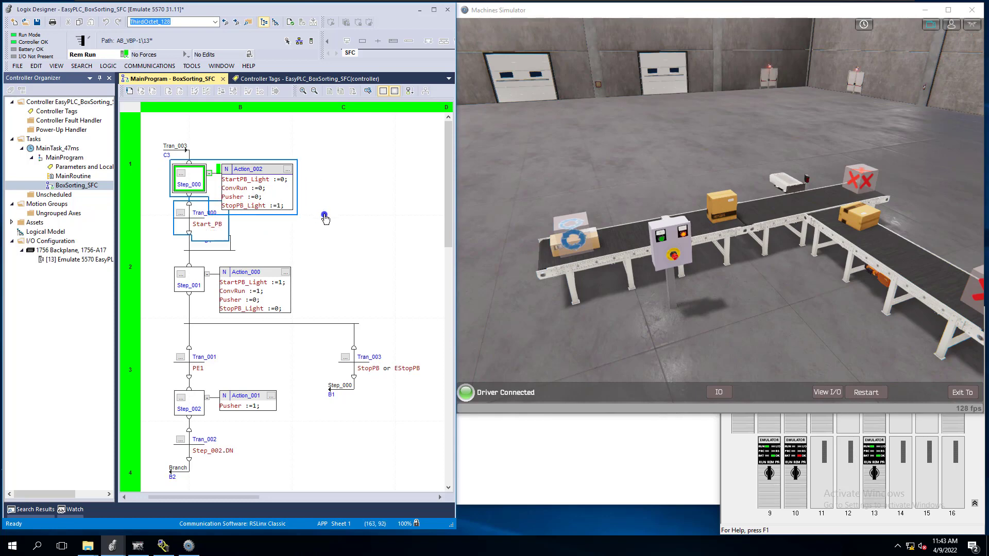
{"action": "left_click", "coordinate": [338, 255]}
{"action": "left_click", "coordinate": [339, 248]}
Start the conveyor so Step_001 becomes active, briefly highlighting Step_001 and its action.
{"action": "left_click", "coordinate": [663, 243]}
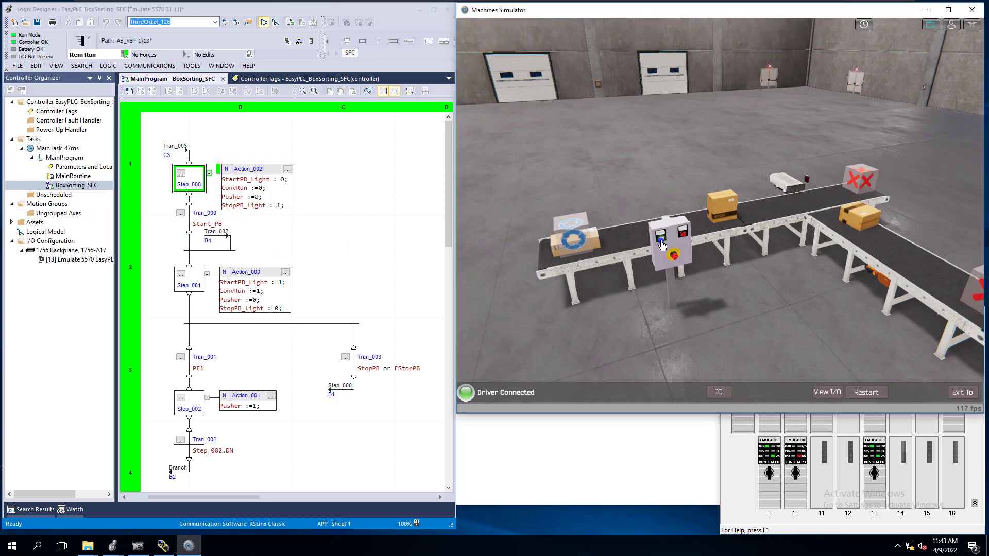
{"action": "left_click_drag", "start_coordinate": [344, 316], "coordinate": [156, 271]}
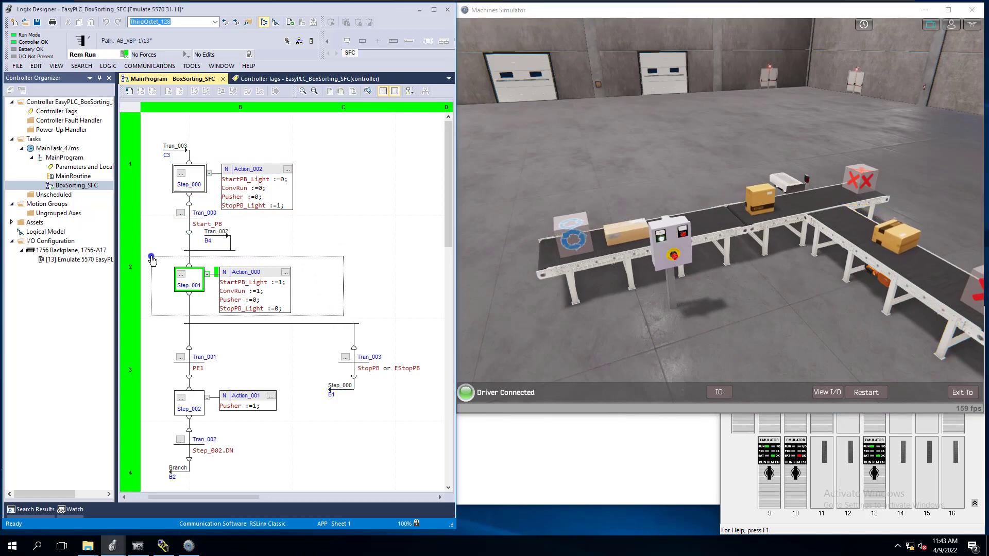
{"action": "left_click", "coordinate": [346, 238]}
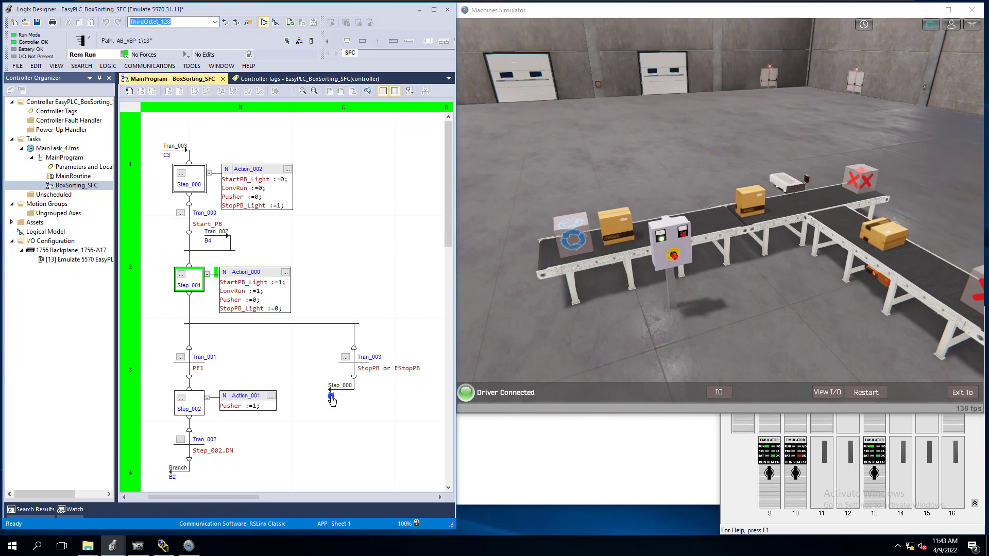
Follow the B1 and B2 jump references, check Tran_002, then stop the conveyor back at Step_000.
{"action": "double_click", "coordinate": [331, 396]}
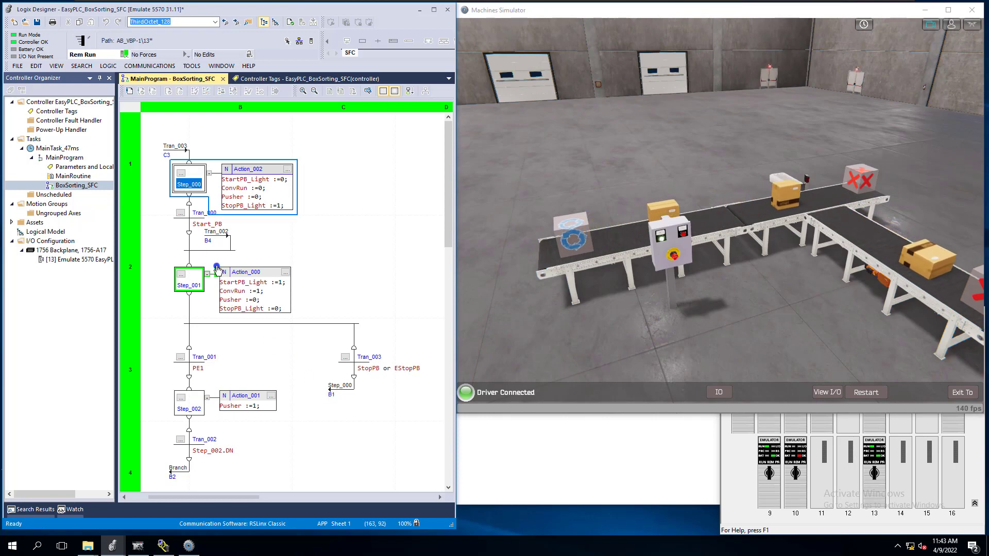
{"action": "double_click", "coordinate": [173, 476]}
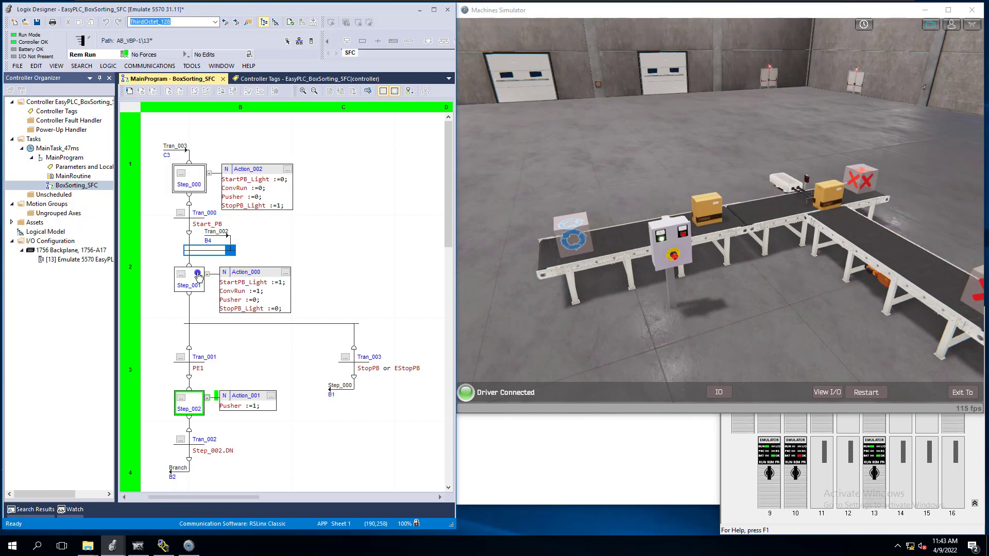
{"action": "left_click", "coordinate": [205, 439]}
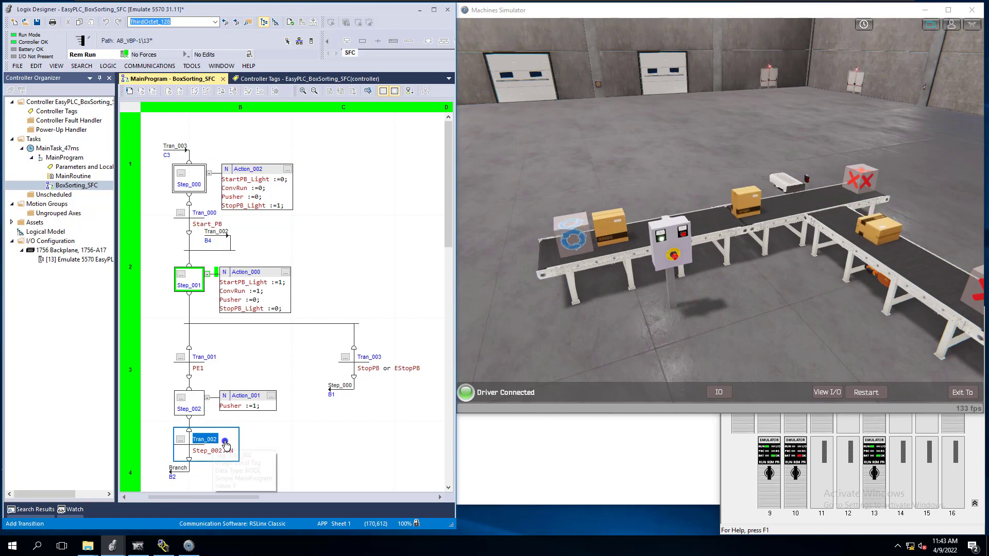
{"action": "left_click", "coordinate": [199, 257]}
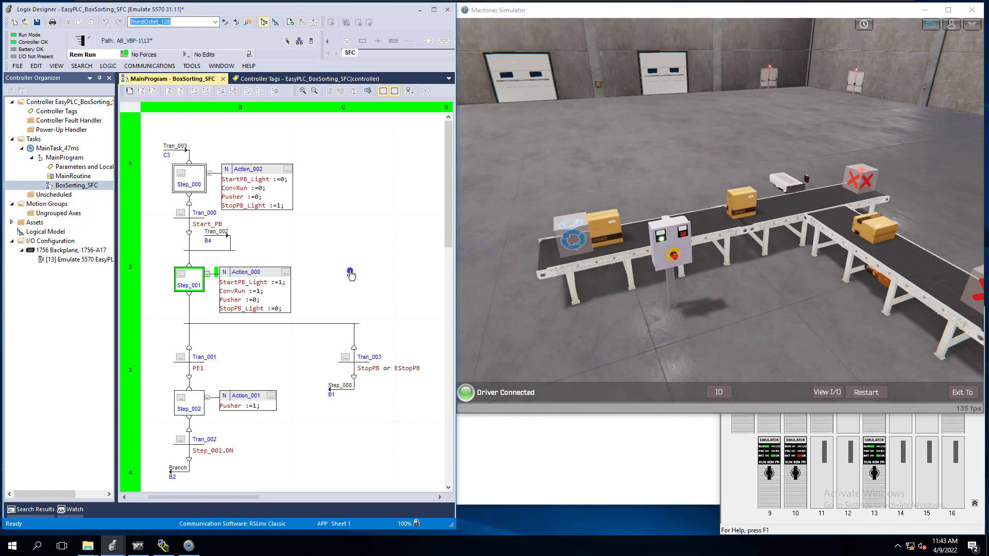
{"action": "left_click", "coordinate": [684, 235]}
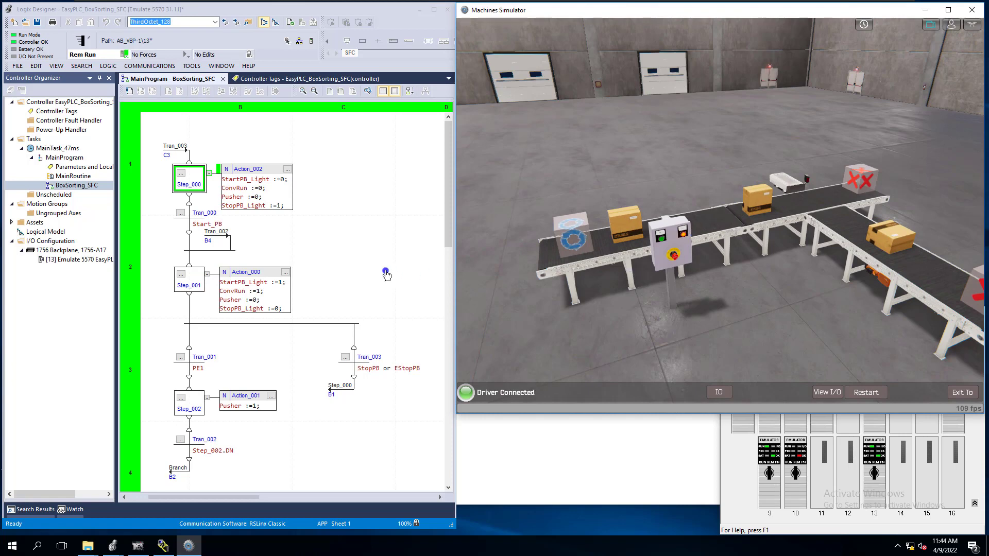